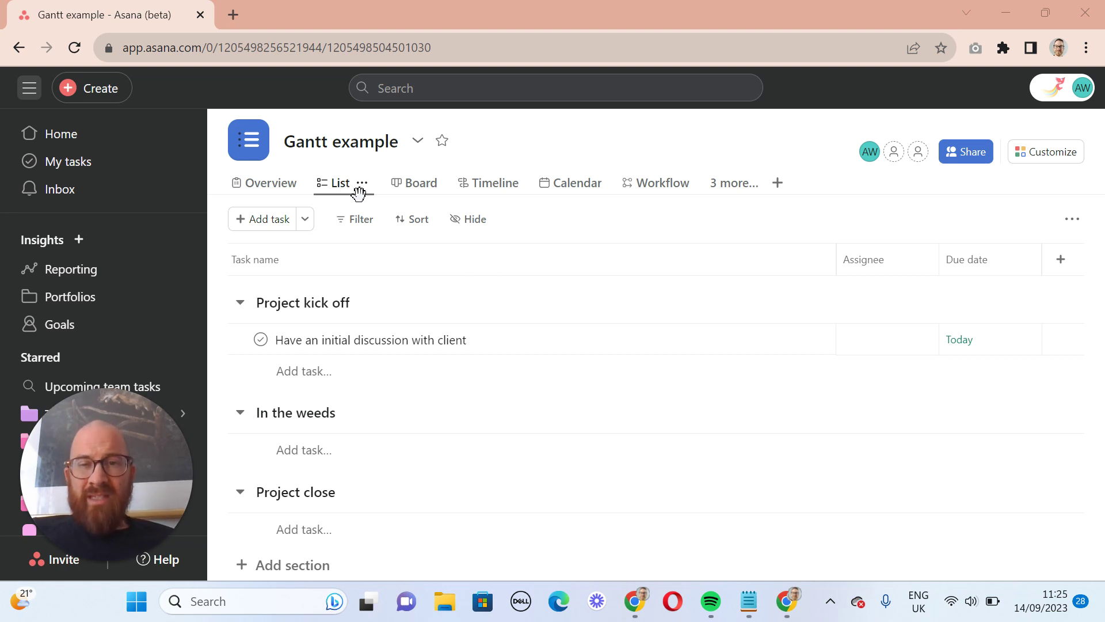
Add a Gantt-type view to the project tabs, keeping the default name 'Gantt'.
{"action": "left_click", "coordinate": [778, 183]}
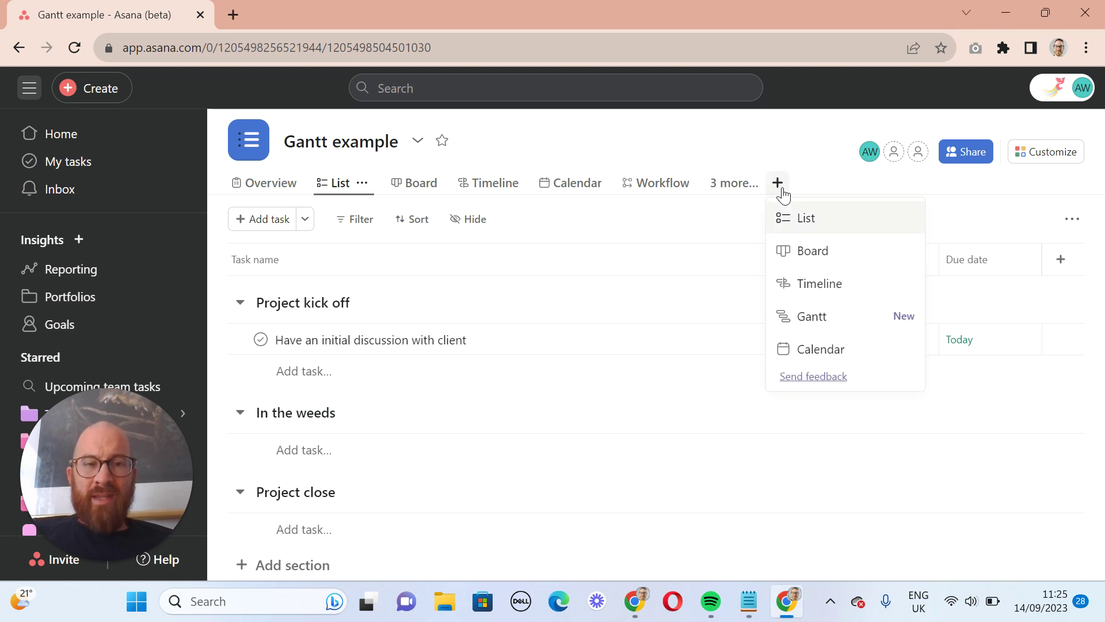
{"action": "left_click", "coordinate": [833, 322]}
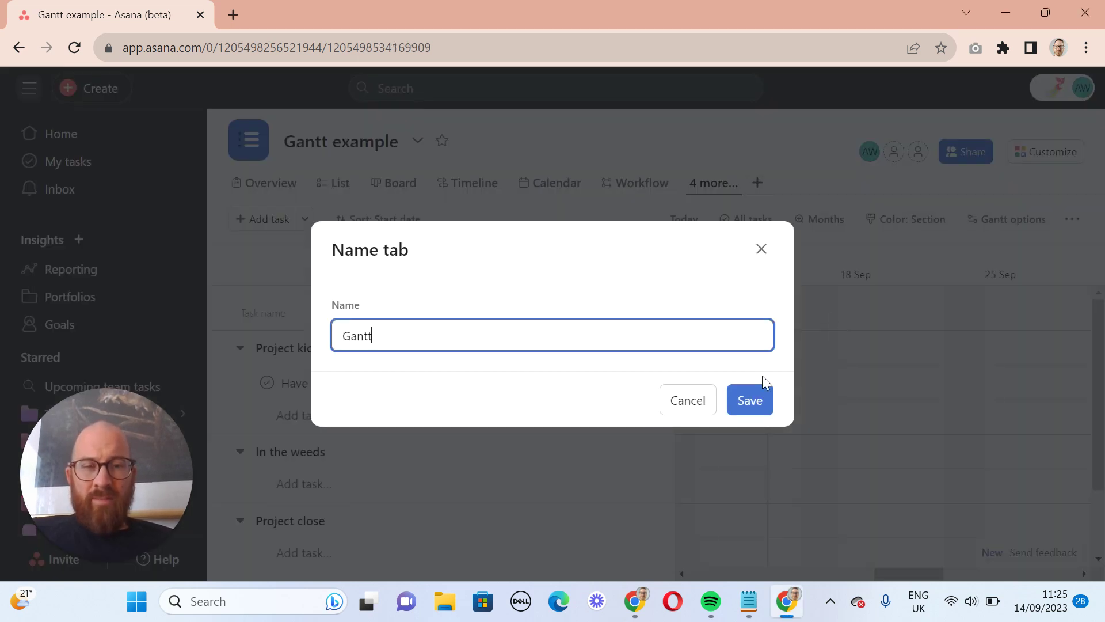
{"action": "left_click", "coordinate": [748, 400]}
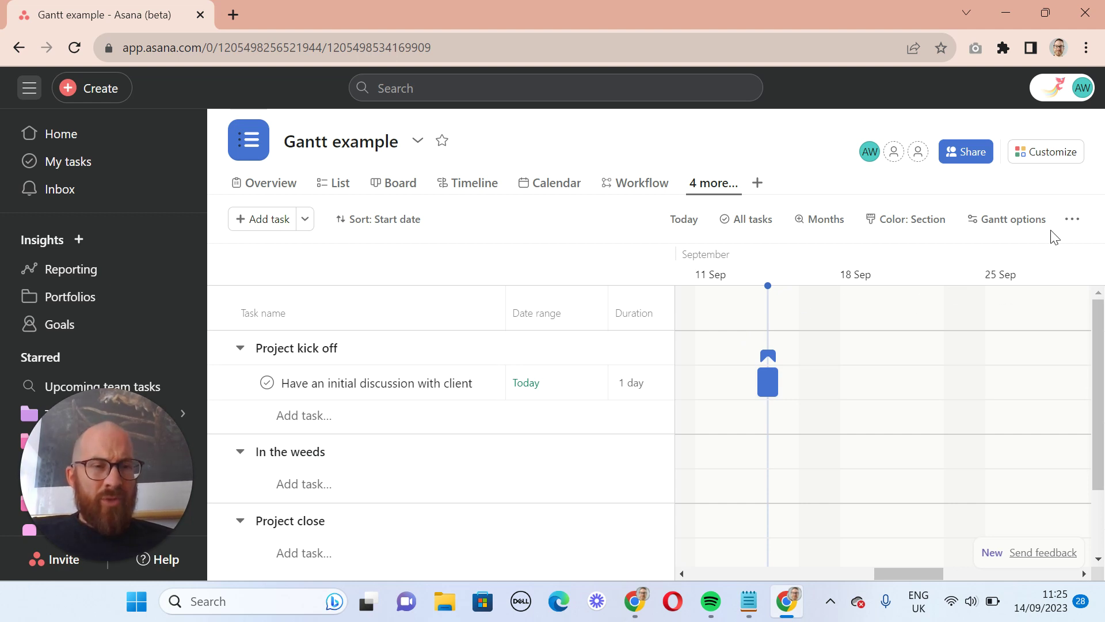
{"action": "left_click", "coordinate": [993, 219]}
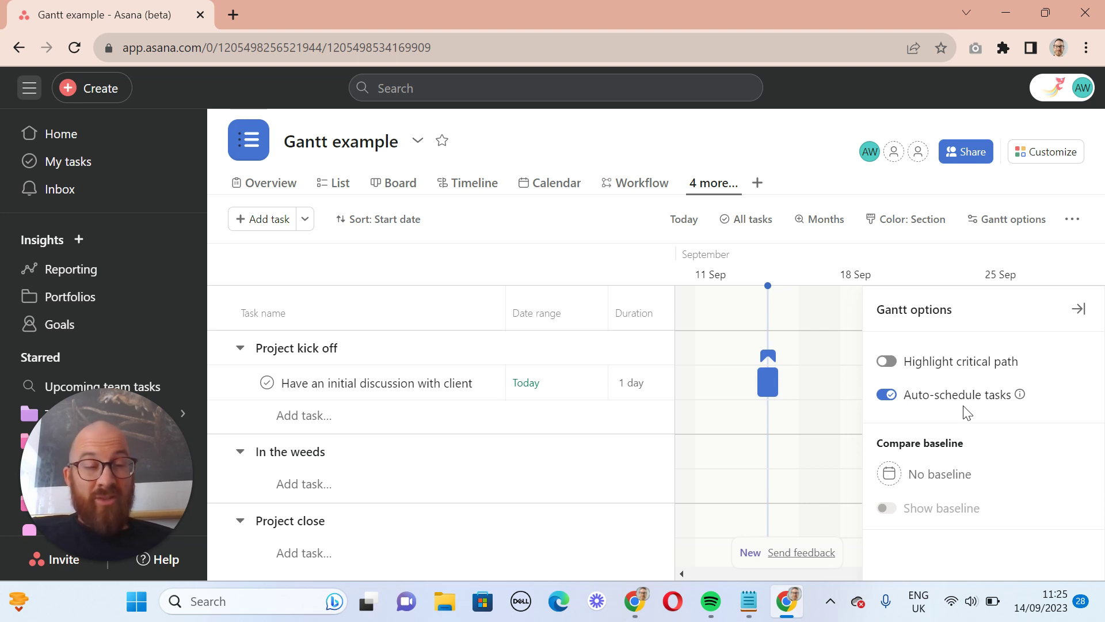
{"action": "left_click", "coordinate": [1076, 311]}
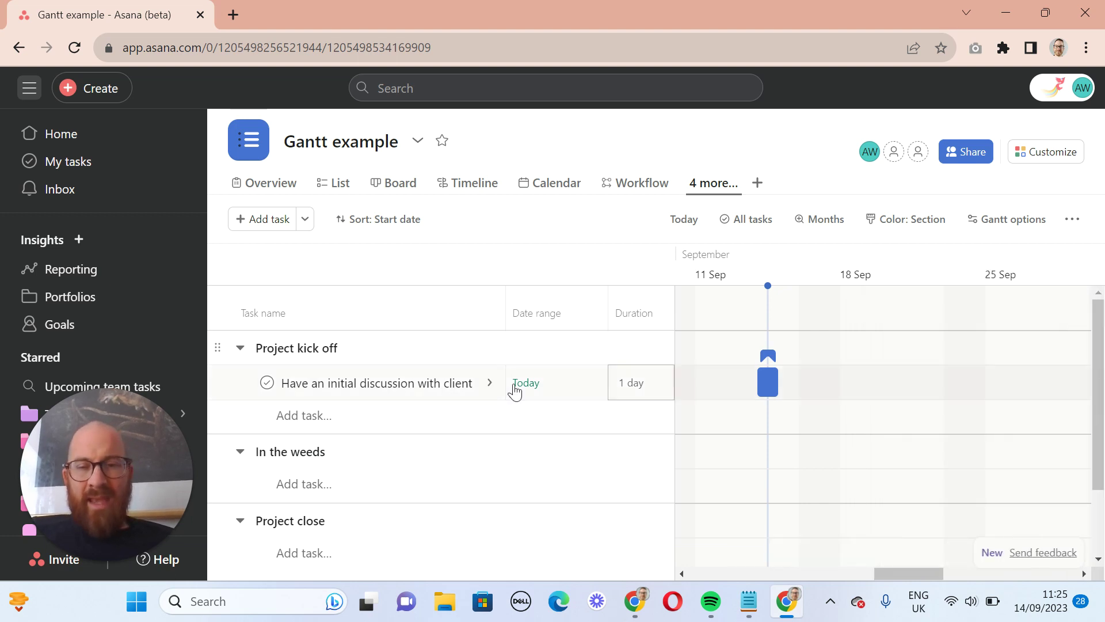
Create a task named 'Conduct team workshops' below the client discussion task.
{"action": "left_click", "coordinate": [476, 387]}
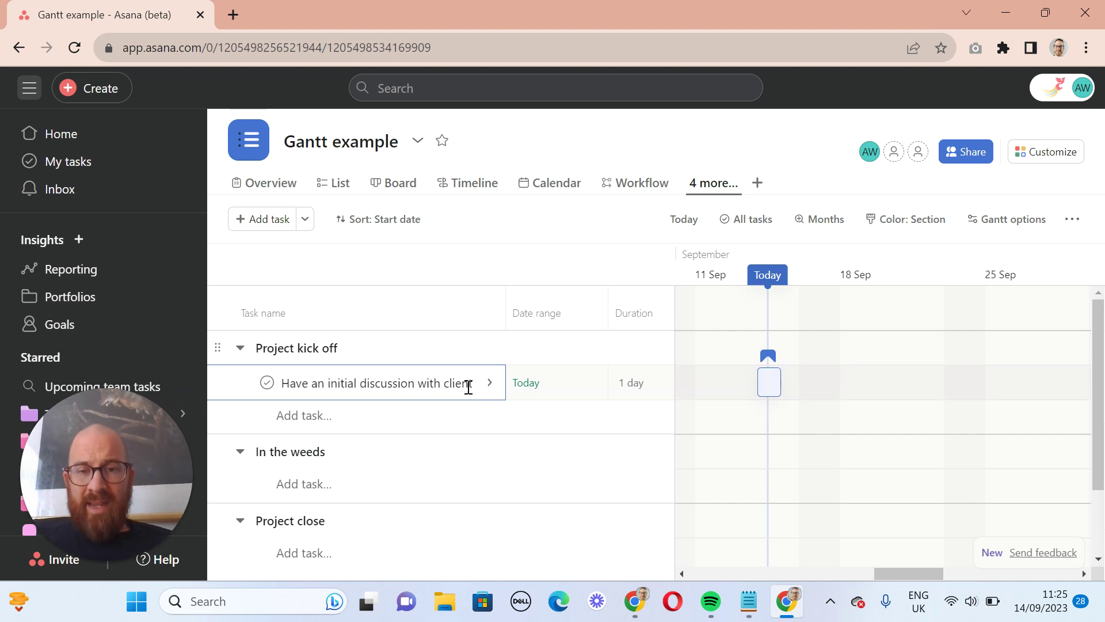
{"action": "key", "text": "Return"}
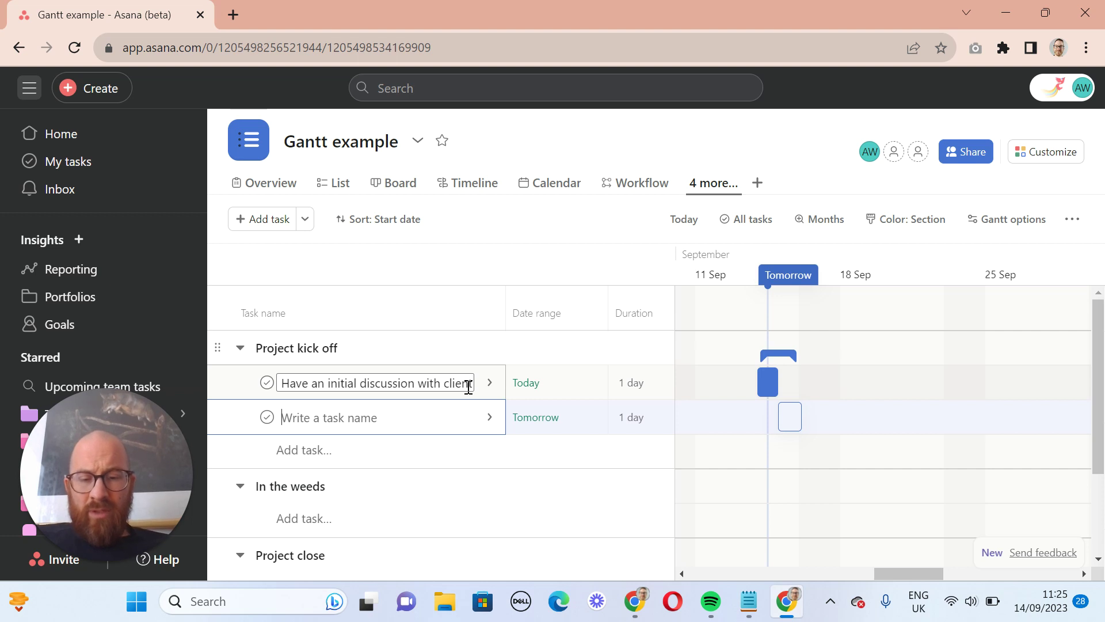
{"action": "type", "text": "Conduct te"}
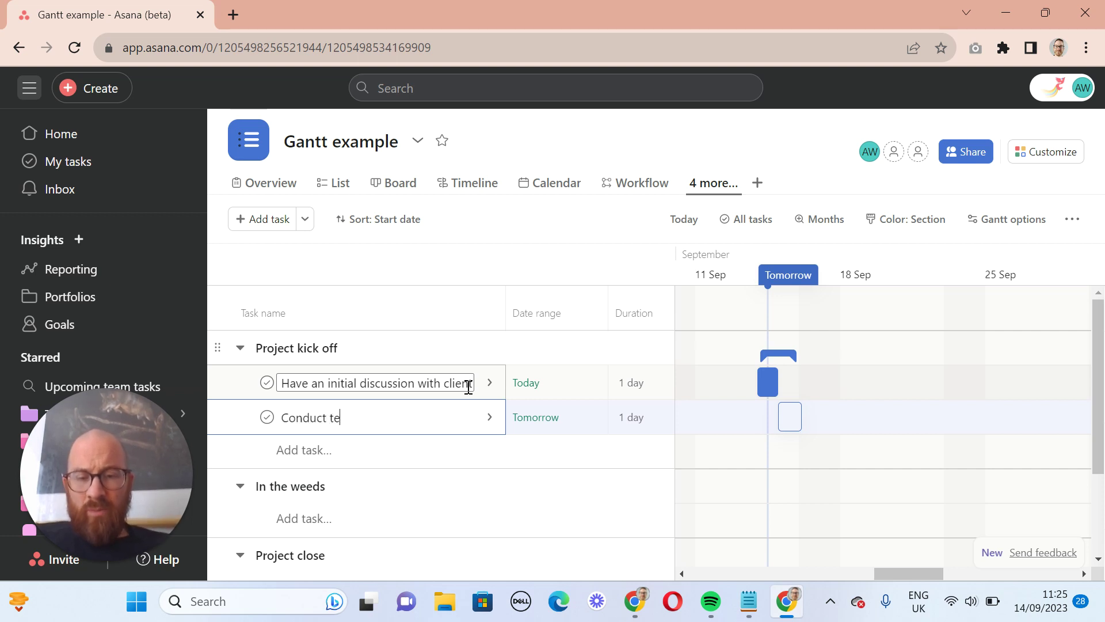
{"action": "type", "text": "am works"}
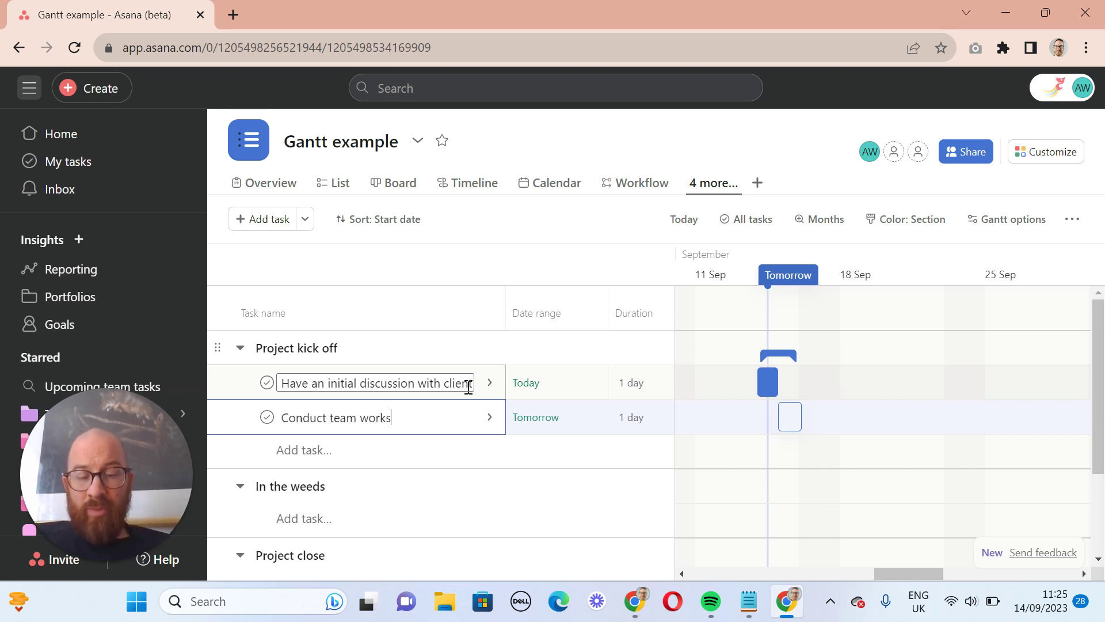
{"action": "type", "text": "hops"}
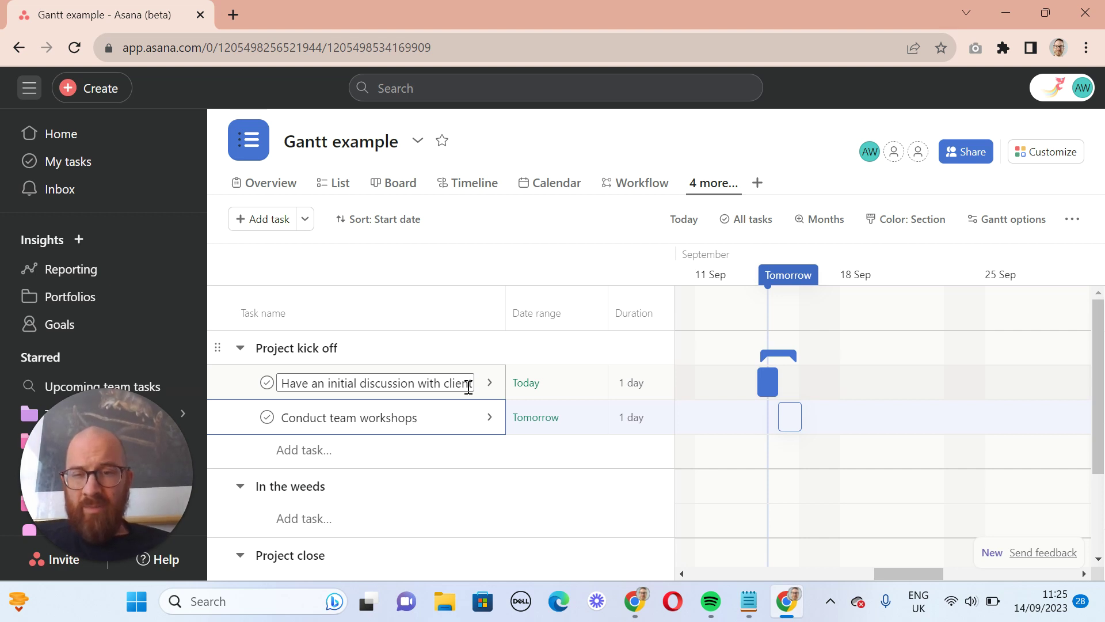
Set Conduct team workshops to a 21-day duration (15 Sep – 13 Oct) and start another task below it.
{"action": "left_click", "coordinate": [621, 417]}
{"action": "type", "text": "21"}
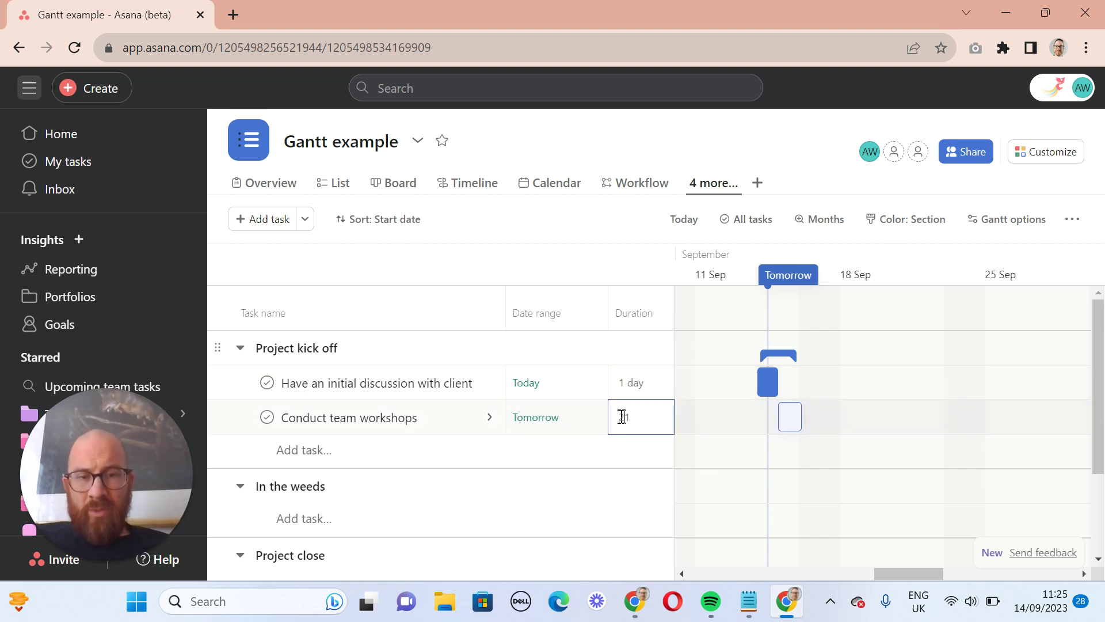
{"action": "left_click", "coordinate": [440, 417]}
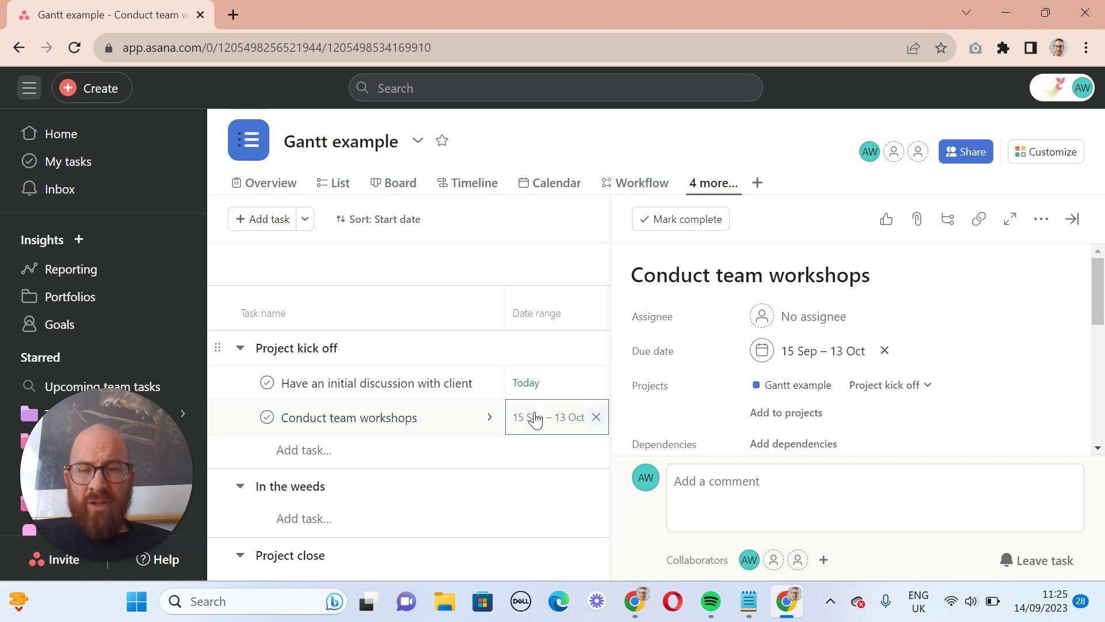
{"action": "left_click", "coordinate": [415, 415]}
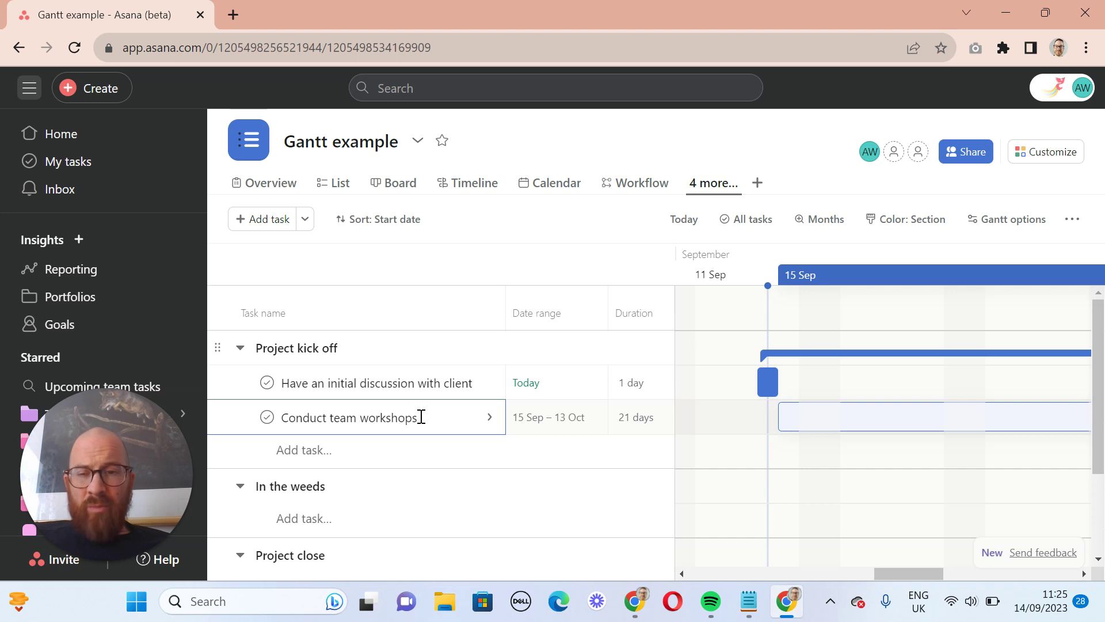
{"action": "key", "text": "Return"}
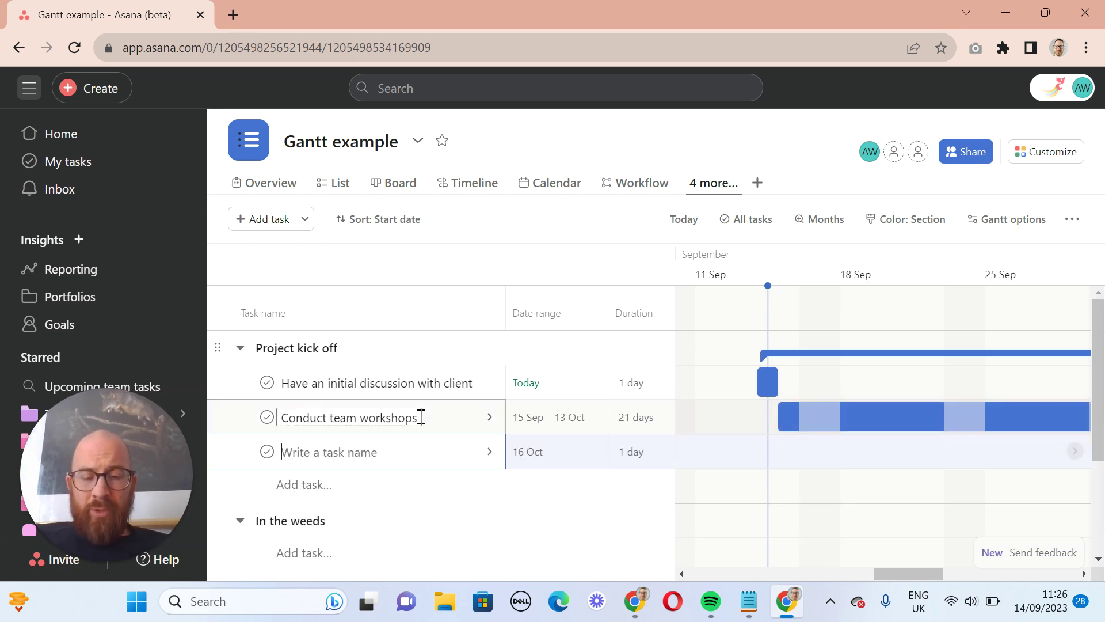
Name the new task 'Write report' and give it a 5-day duration (16–20 Oct).
{"action": "type", "text": "Wri"}
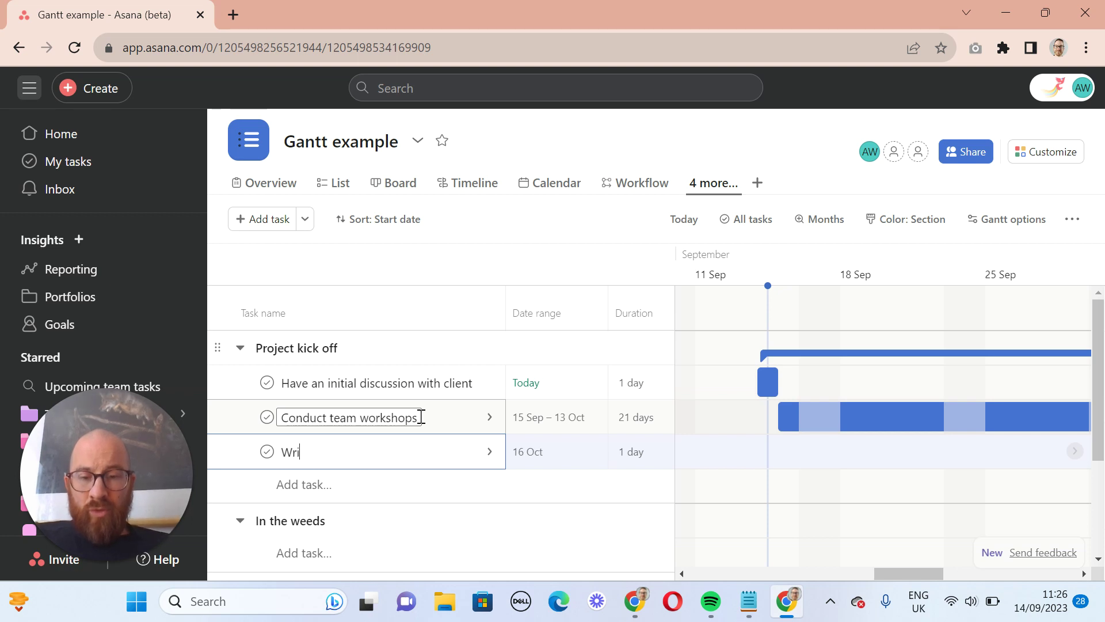
{"action": "type", "text": "te report"}
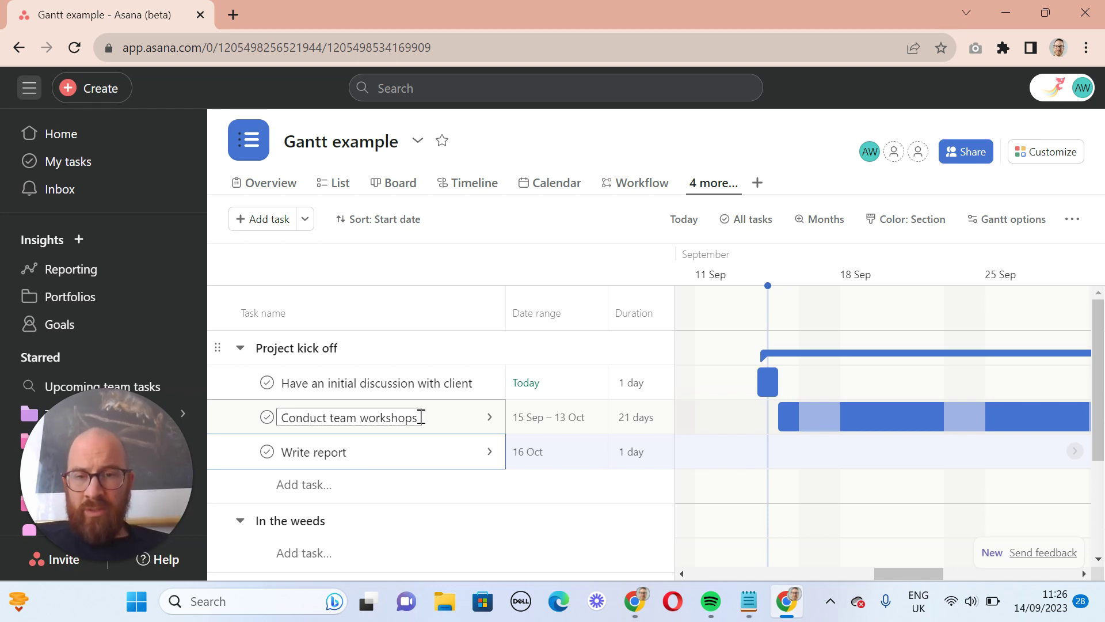
{"action": "left_click", "coordinate": [640, 452]}
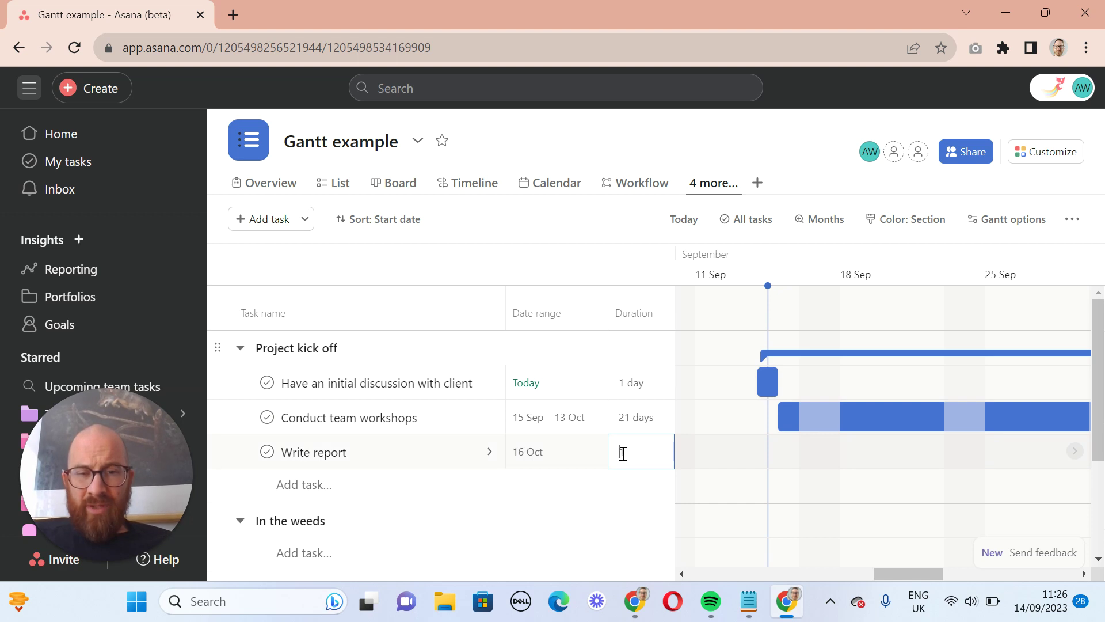
{"action": "type", "text": "5"}
{"action": "left_click", "coordinate": [405, 451]}
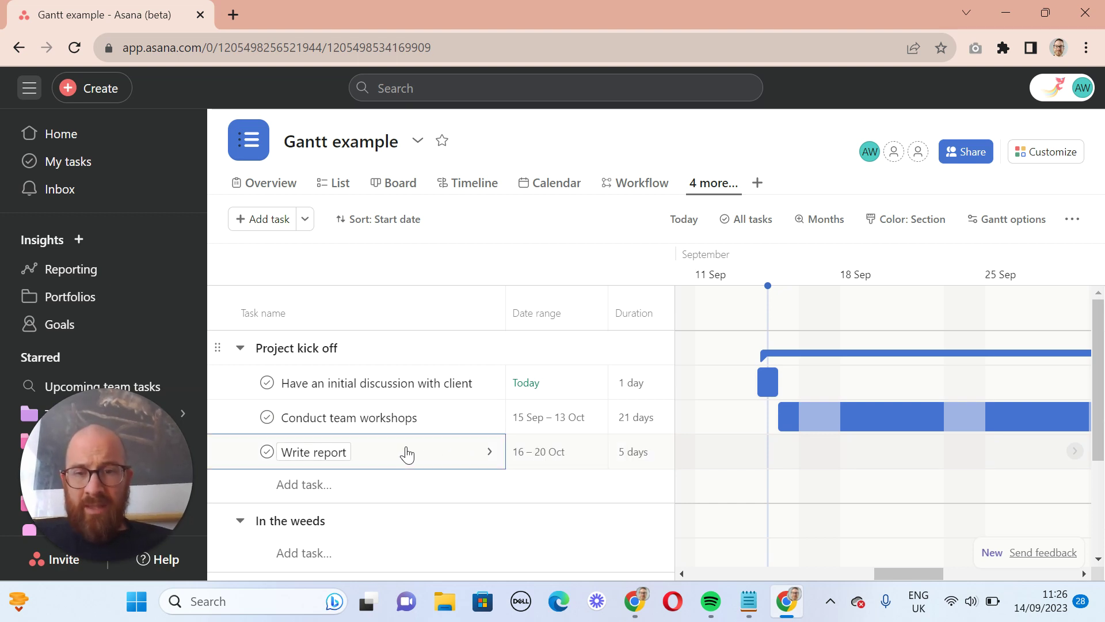
Add a task 'Do X' under Project kick off, scheduled for 23 Oct.
{"action": "left_click", "coordinate": [316, 485]}
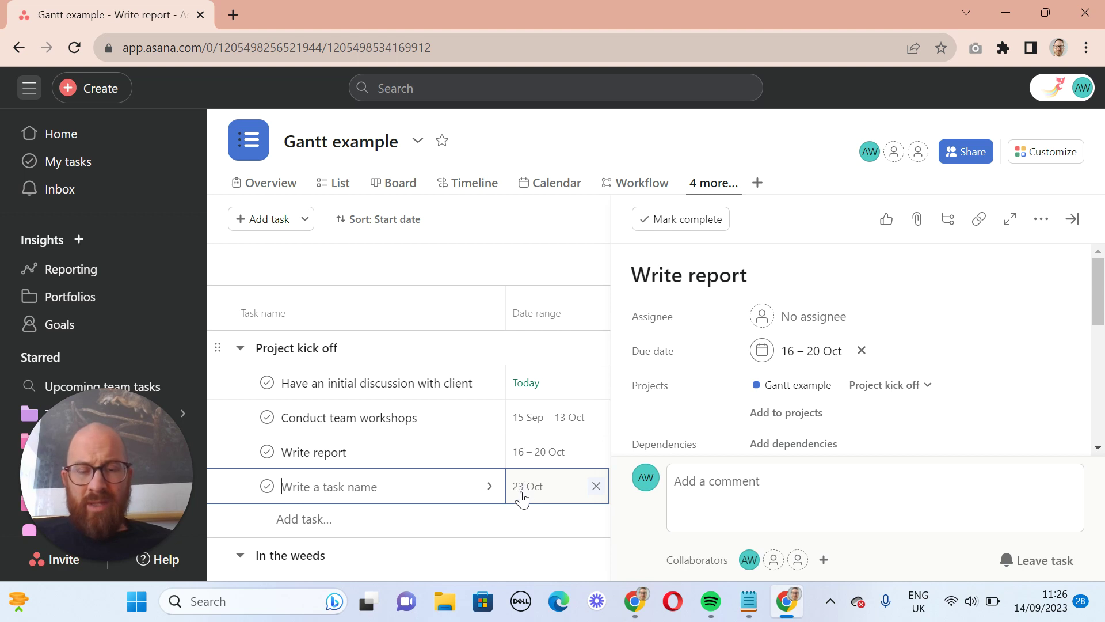
{"action": "type", "text": "Do X"}
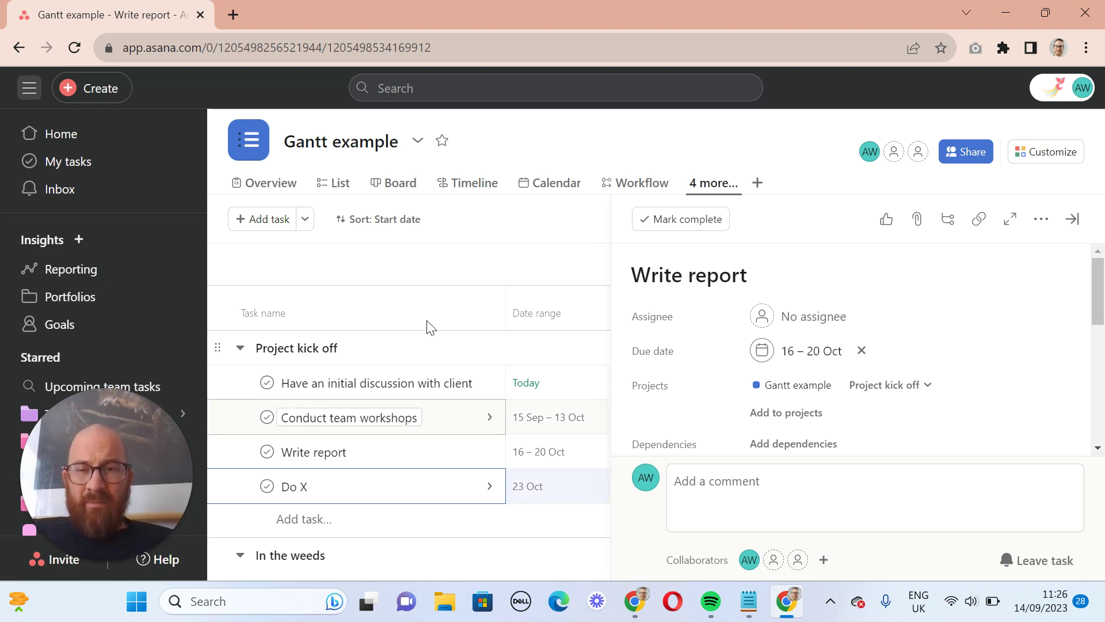
{"action": "key", "text": "Escape"}
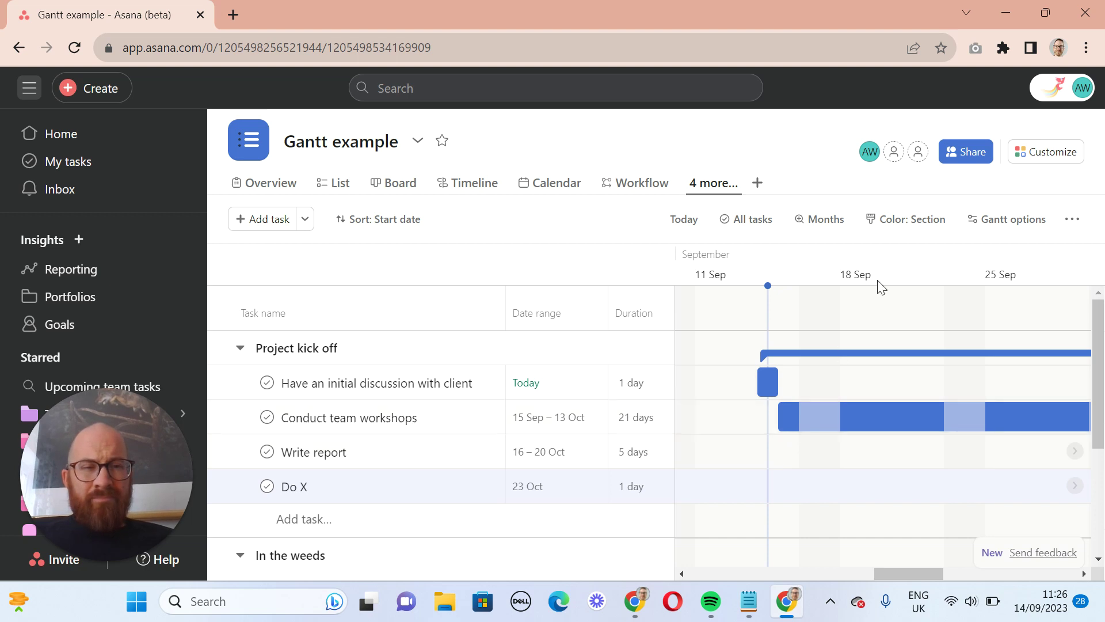
Review the Color, All tasks and Months menus without changes, then bring up Gantt options.
{"action": "left_click", "coordinate": [896, 230]}
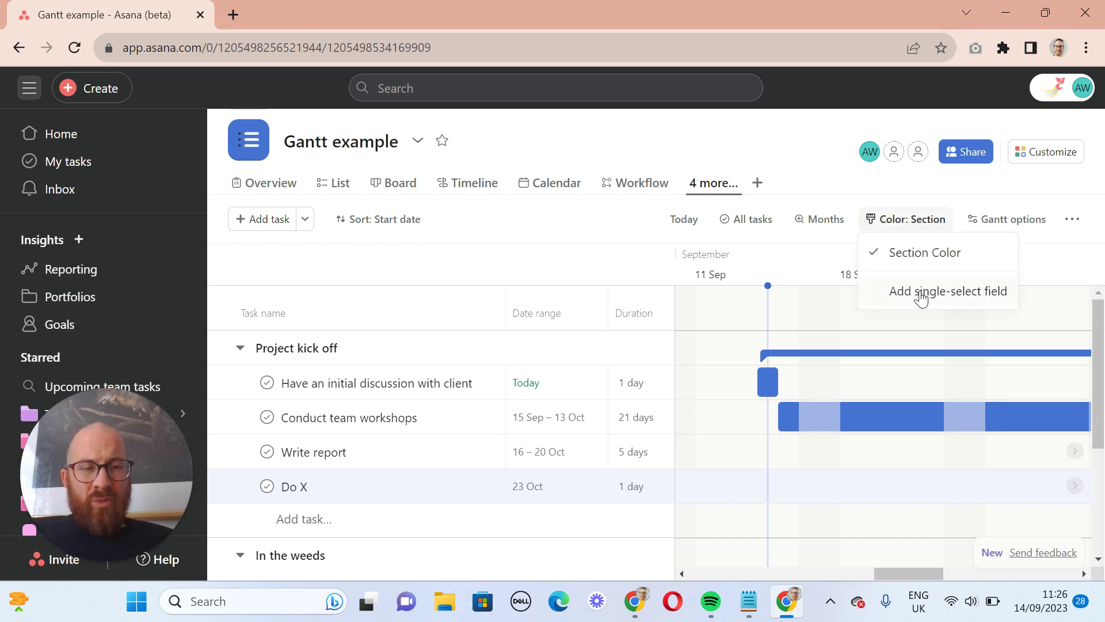
{"action": "left_click", "coordinate": [554, 239]}
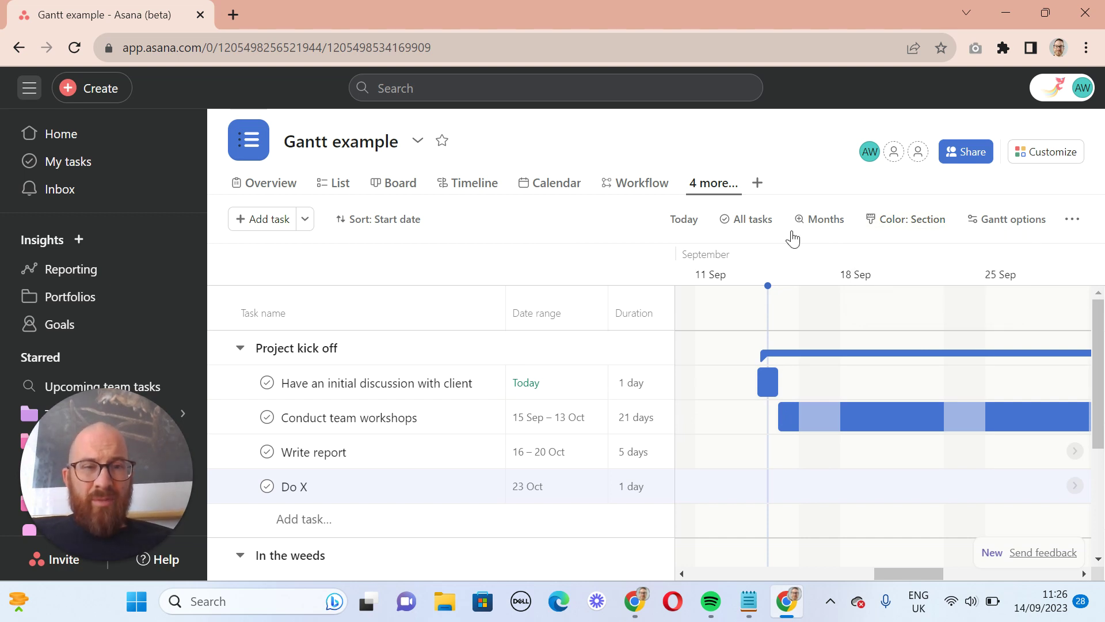
{"action": "left_click", "coordinate": [754, 224]}
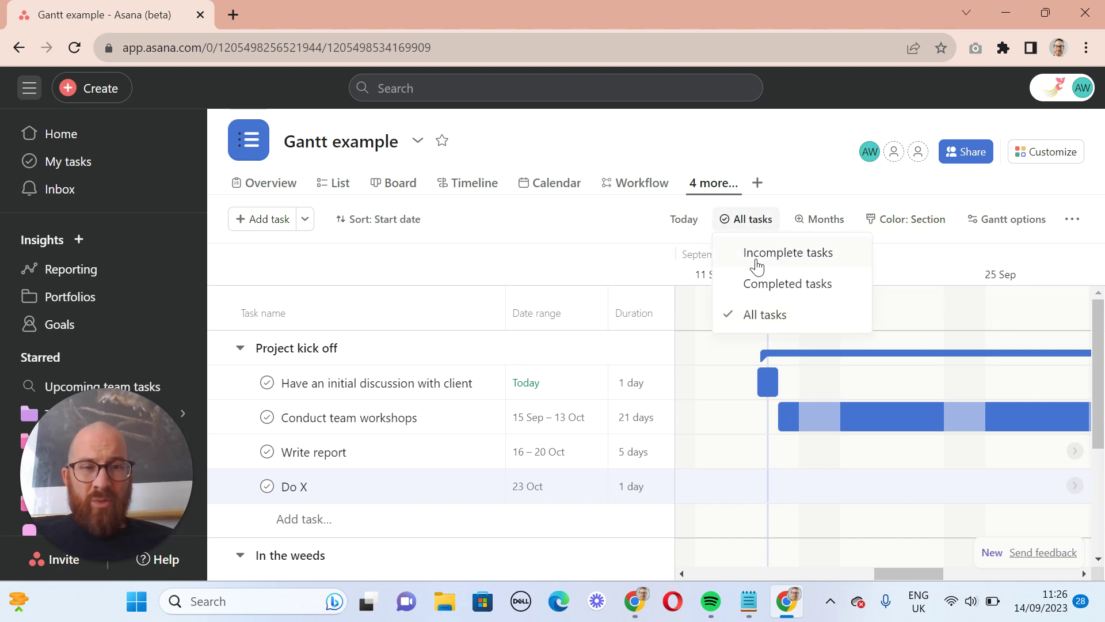
{"action": "left_click", "coordinate": [814, 223]}
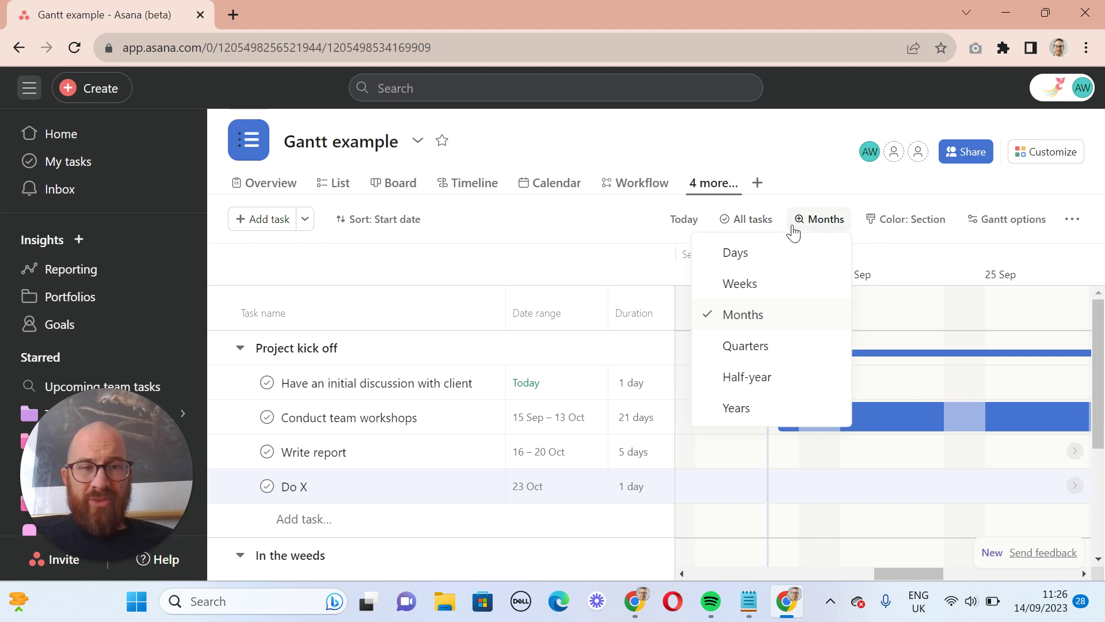
{"action": "left_click", "coordinate": [573, 229]}
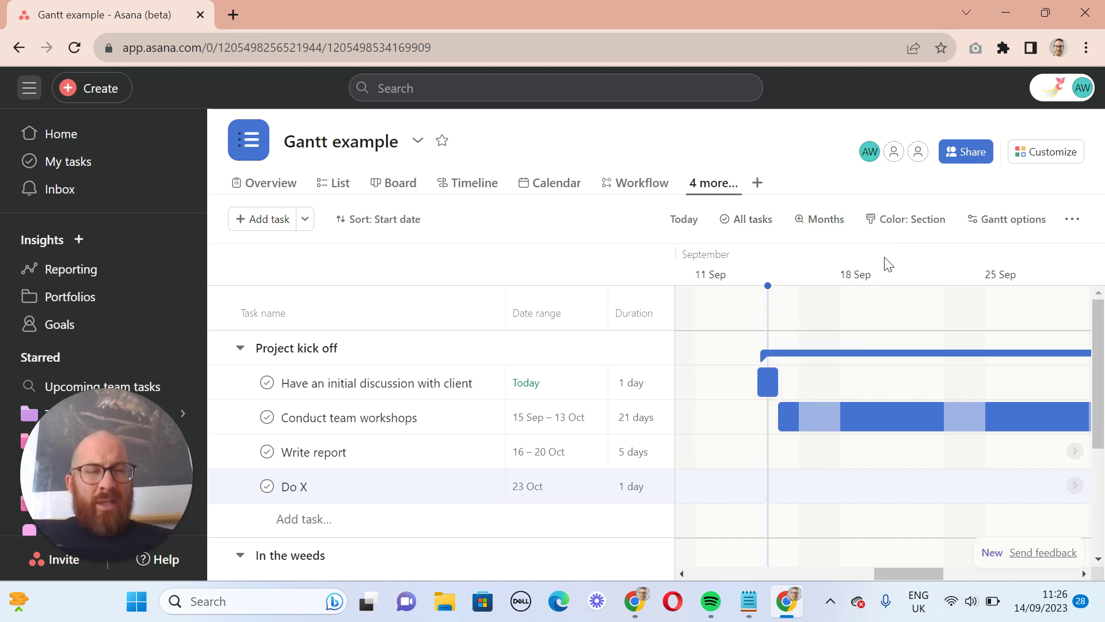
{"action": "left_click", "coordinate": [990, 236]}
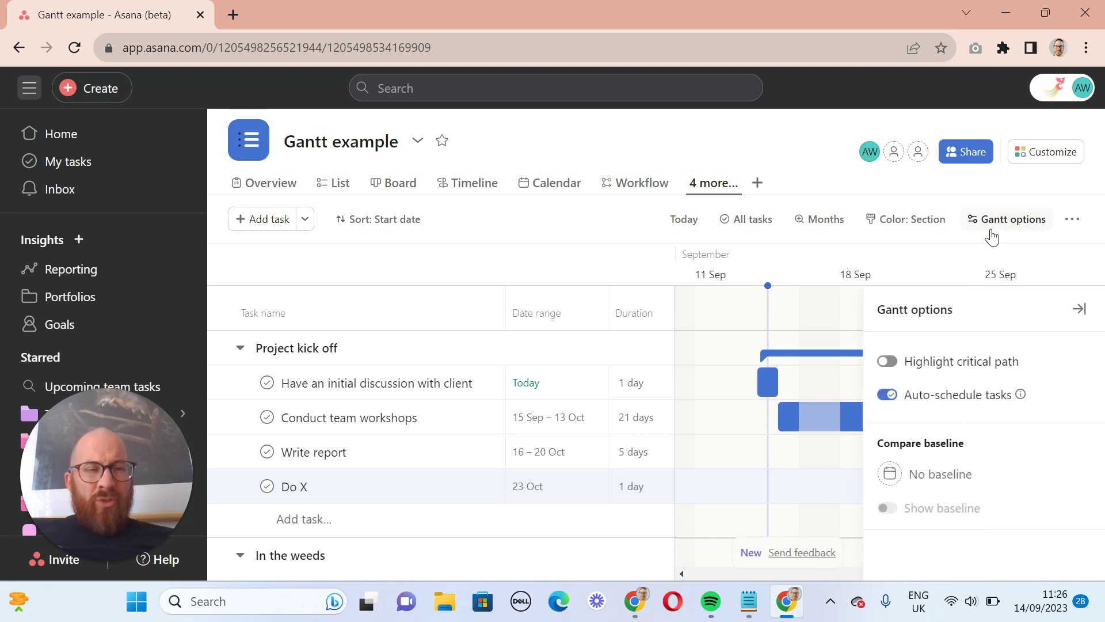
Turn on Highlight critical path in Gantt options and close the panel.
{"action": "left_click", "coordinate": [891, 363]}
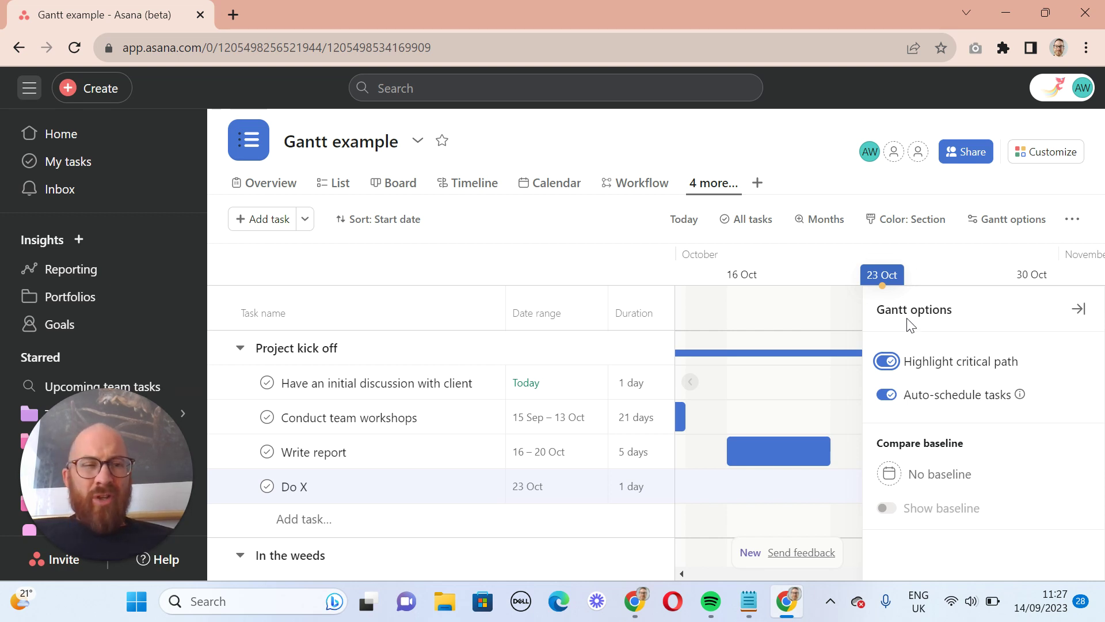
{"action": "left_click", "coordinate": [1076, 311]}
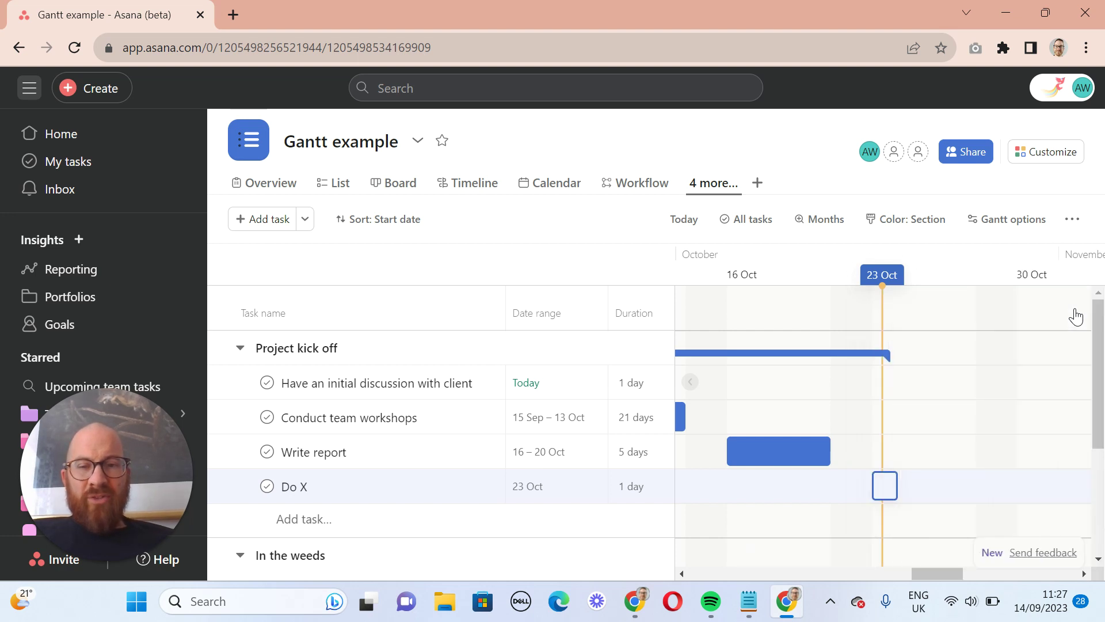